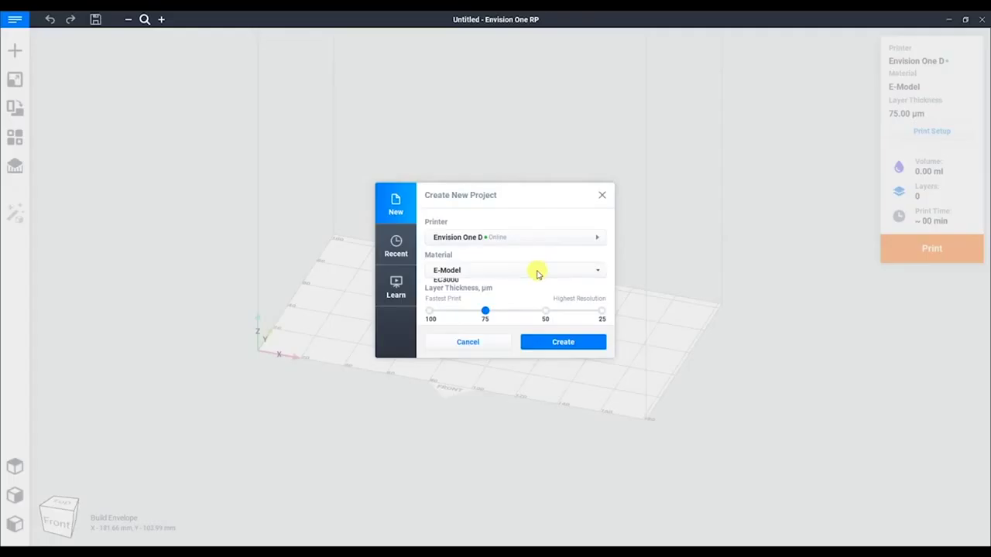
Create an Envision One D project with E-Model material and 50 µm layer thickness.
click(537, 271)
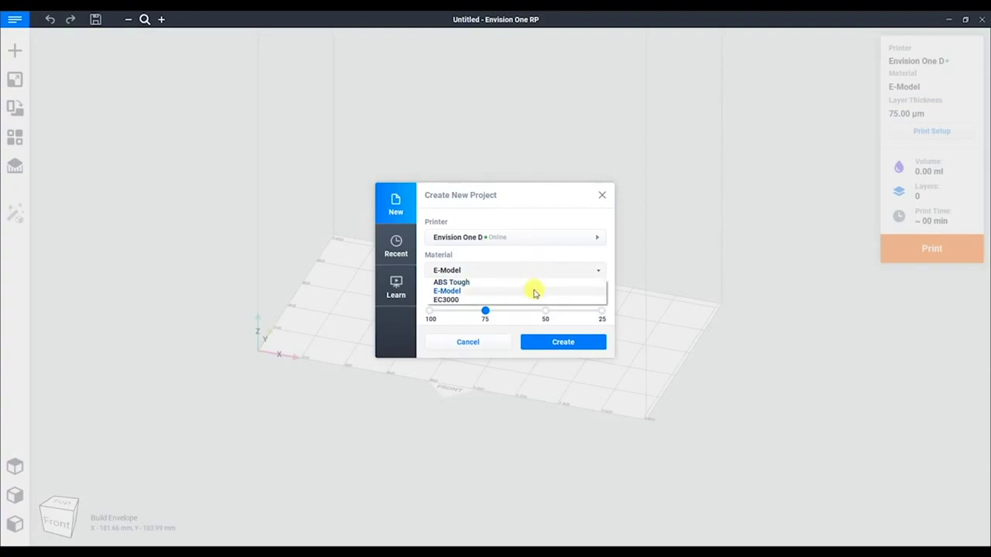
click(534, 291)
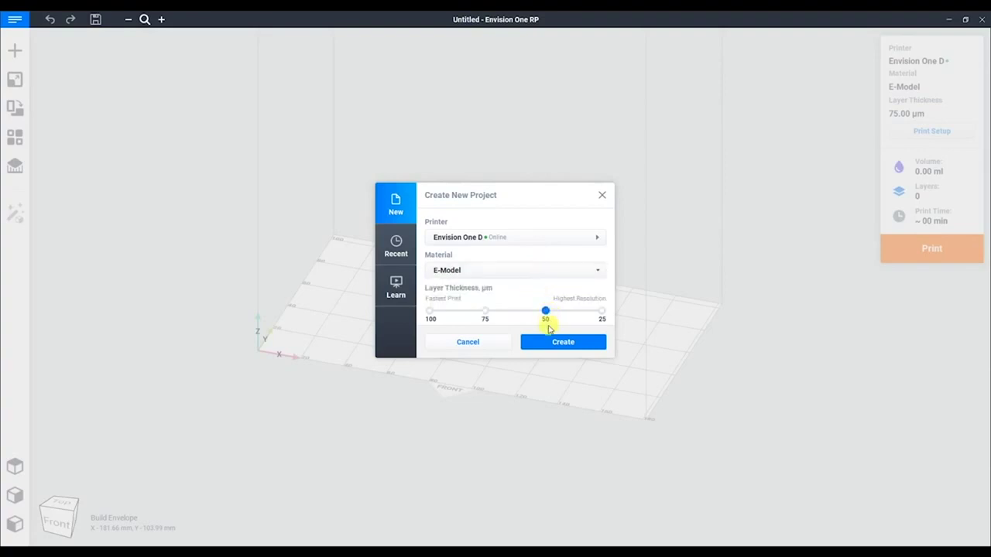
click(549, 341)
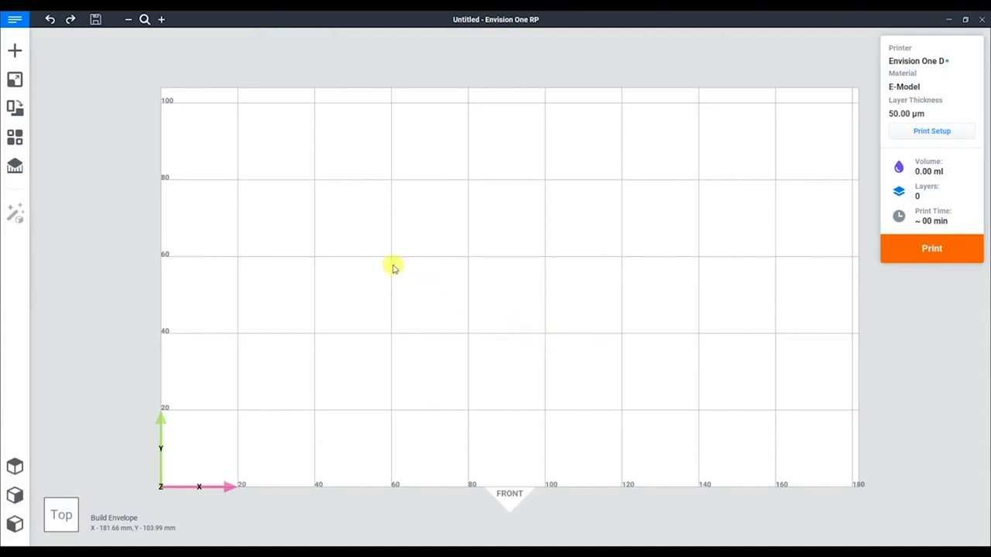
Zoom out and orbit to a perspective view of the empty platform, then open the main menu.
scroll(393, 267, down, 5)
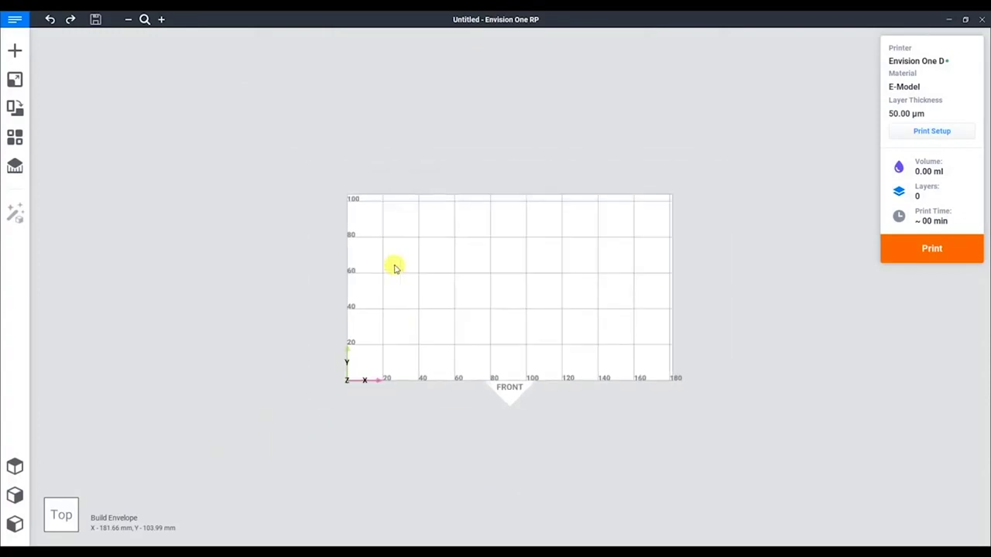
right_drag(393, 265, 414, 244)
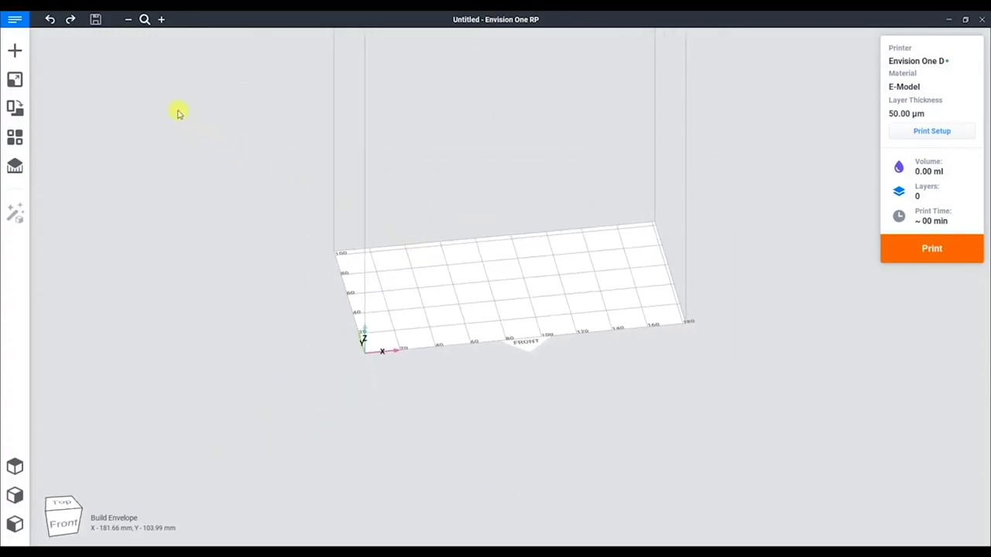
click(14, 23)
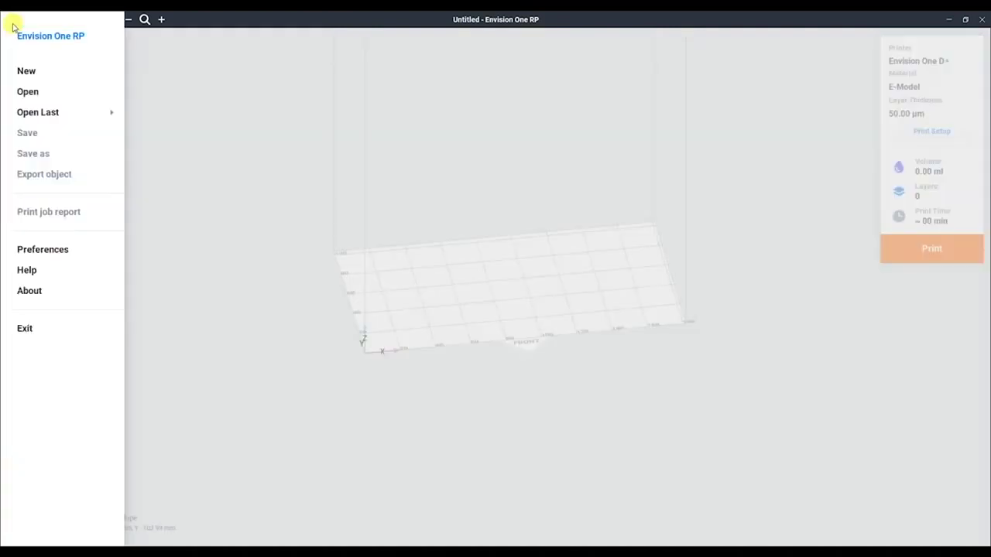
Close the main menu and load Pyramid_100 from the stl folder.
click(177, 67)
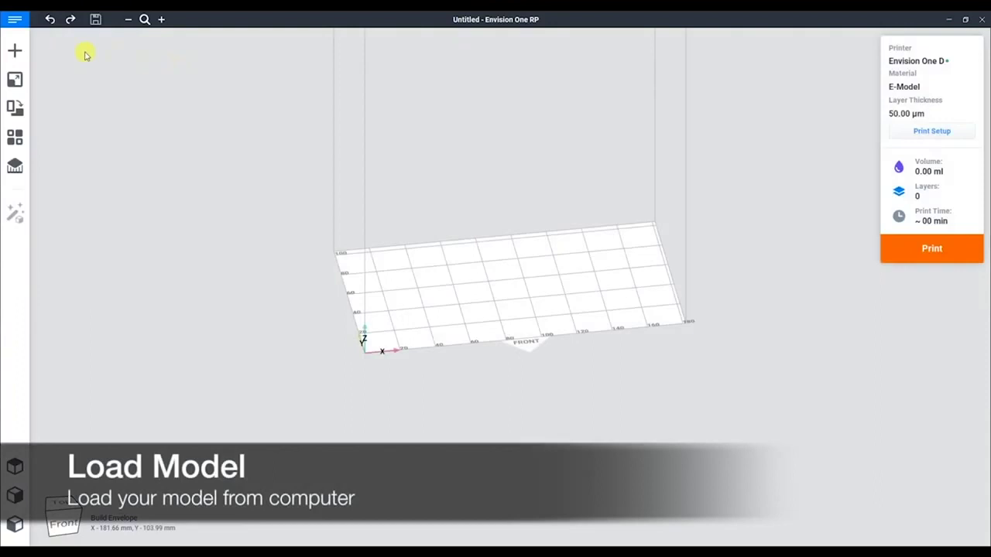
click(17, 51)
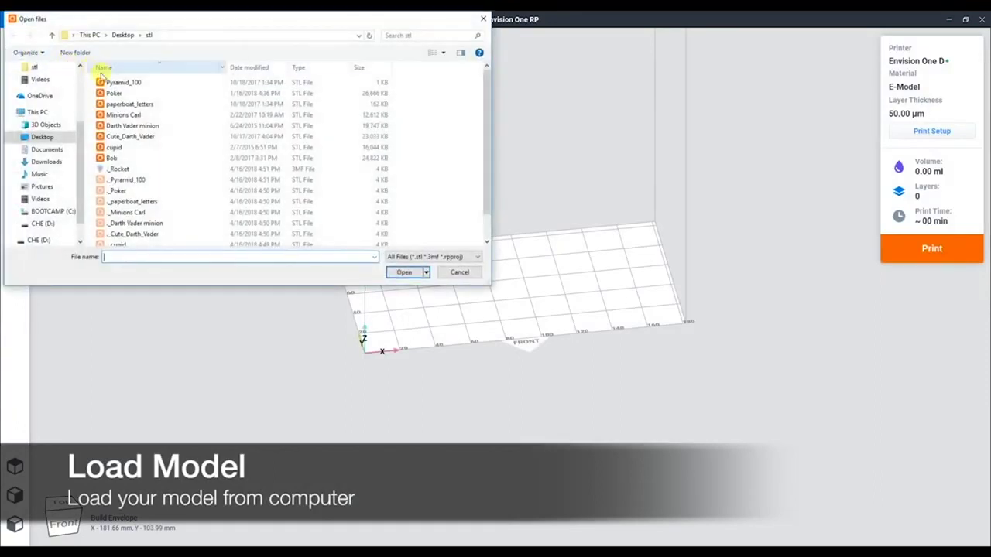
click(122, 82)
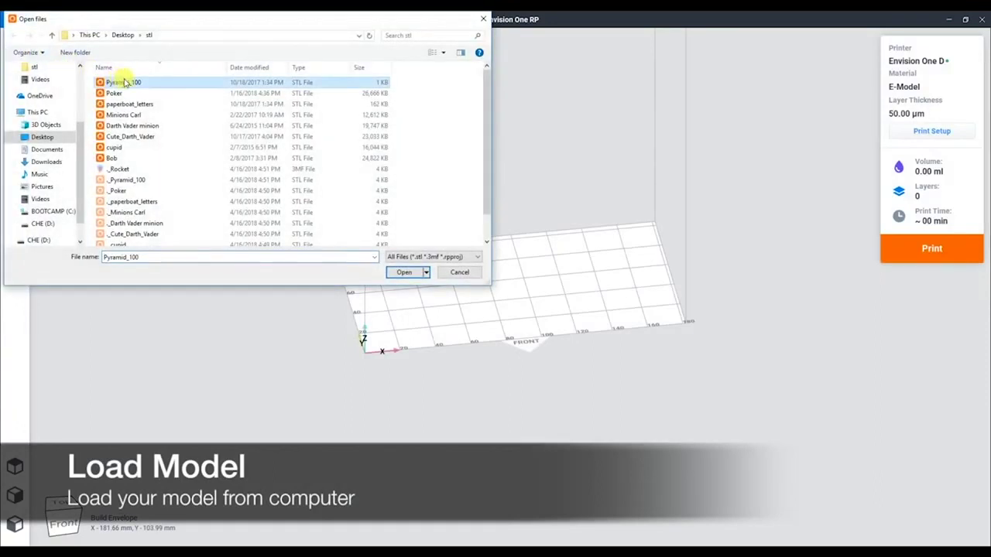
click(409, 274)
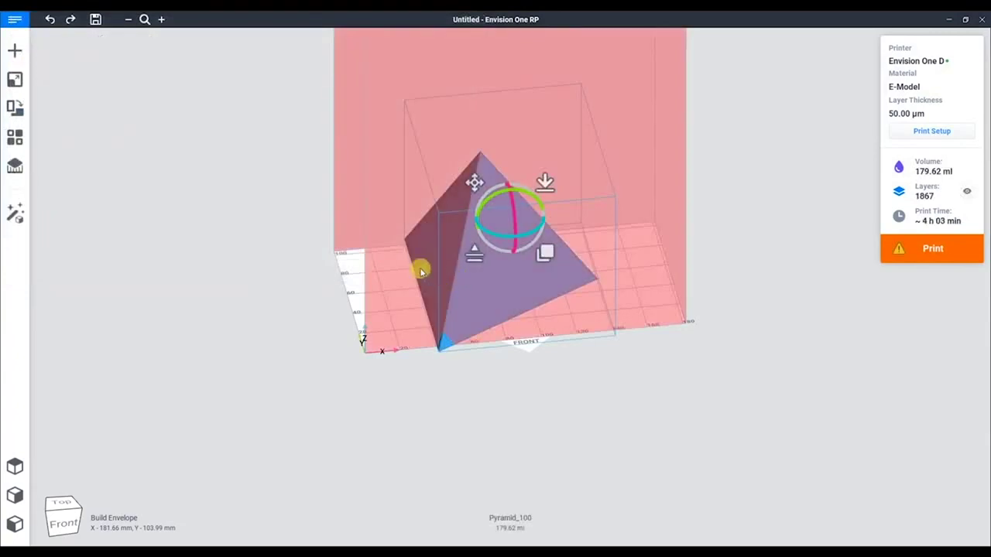
Scale Pyramid_100 to 30% and move it toward the left of the platform.
click(19, 81)
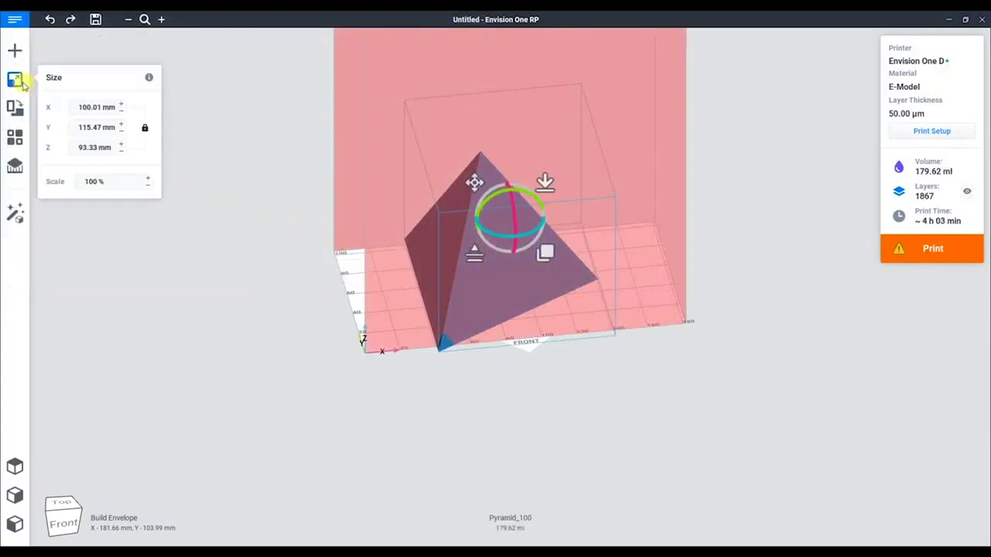
click(134, 183)
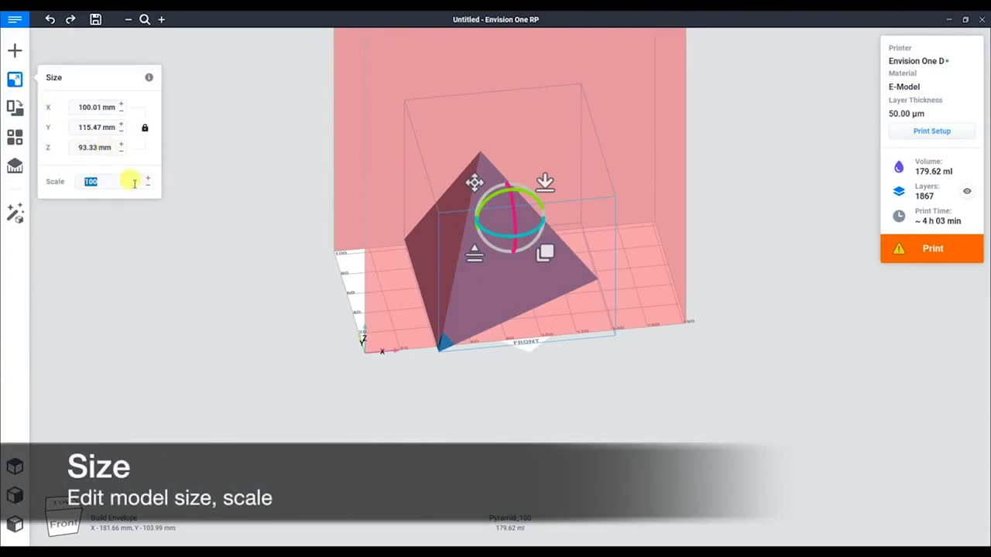
text(3)
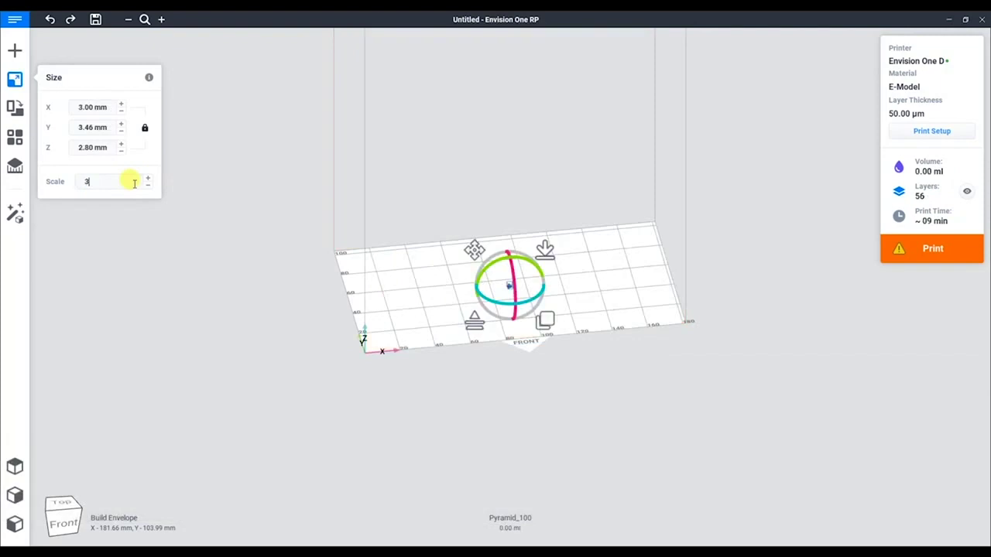
text(0)
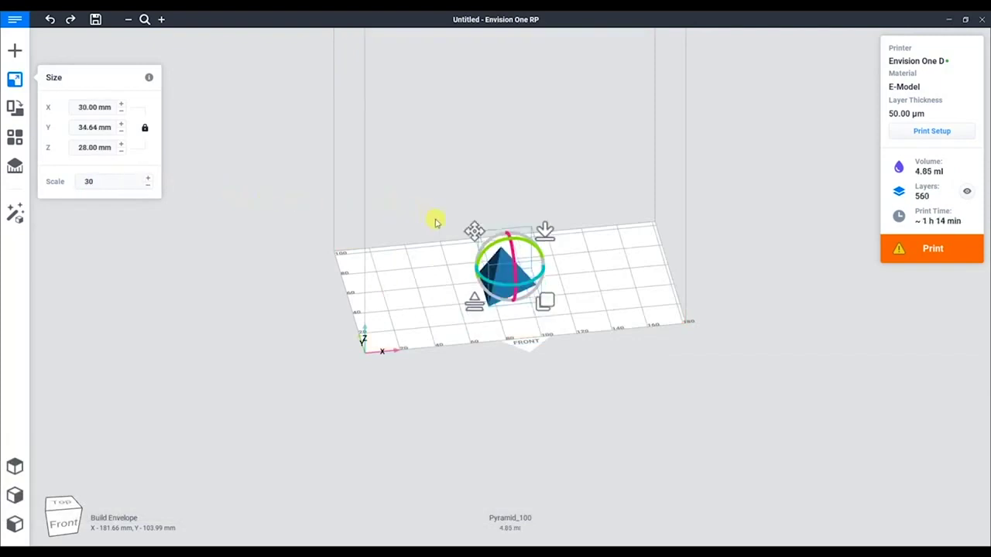
drag(475, 231, 369, 228)
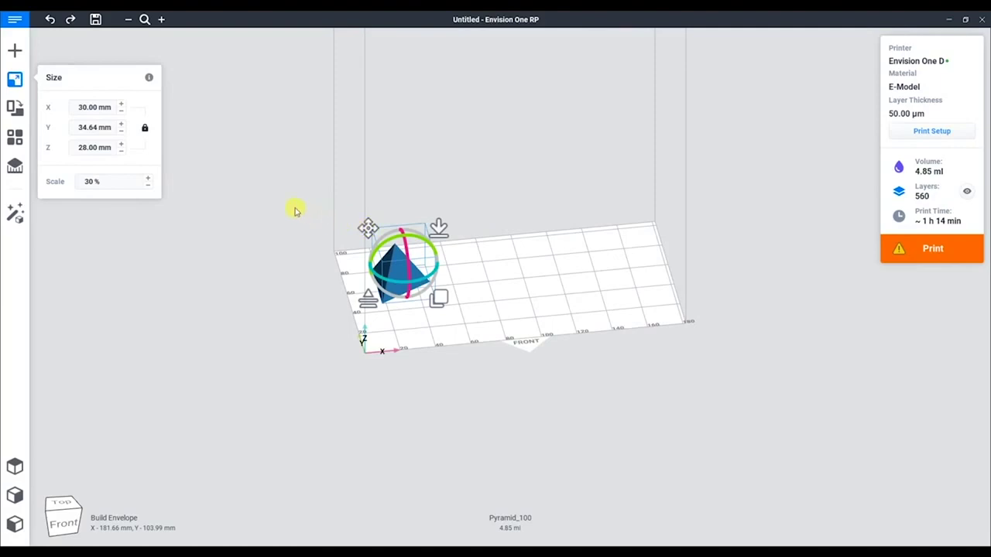
Rotate the pyramid 45° about Y and zoom in close on it from a lower angle.
click(15, 109)
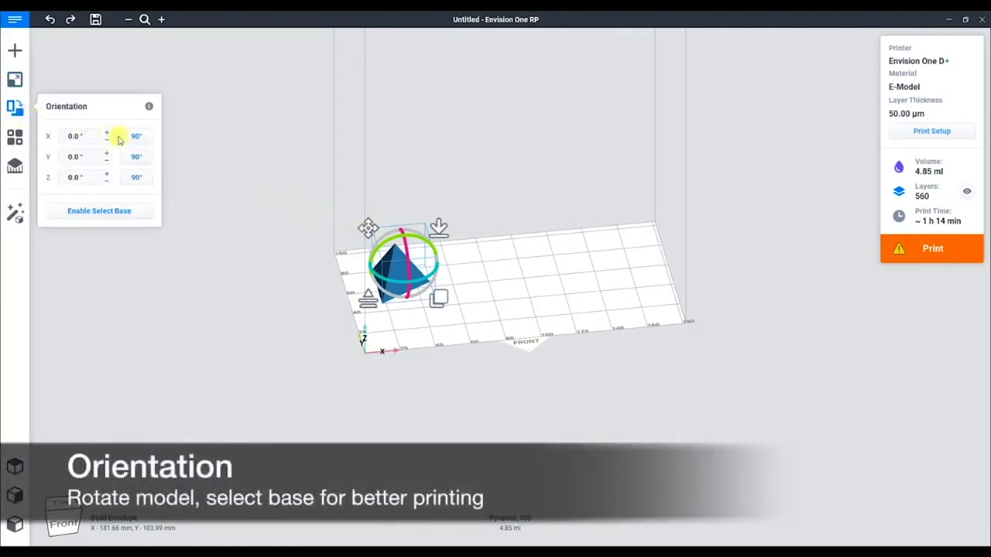
click(135, 136)
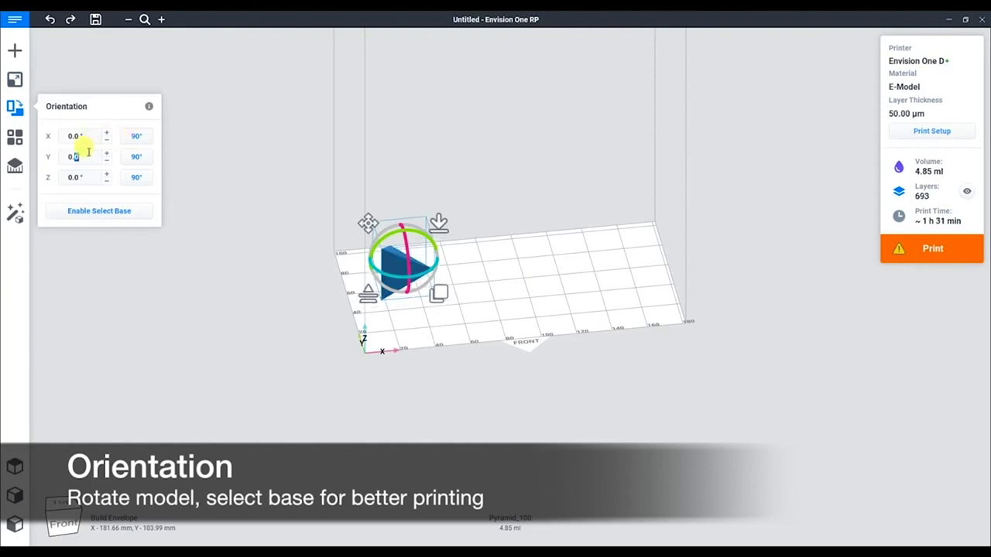
text(45)
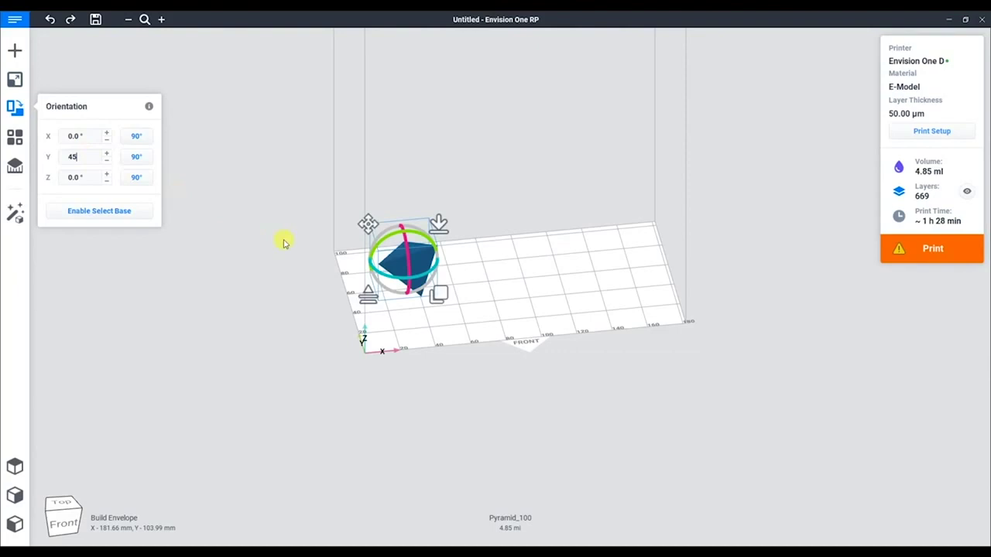
drag(314, 257, 347, 260)
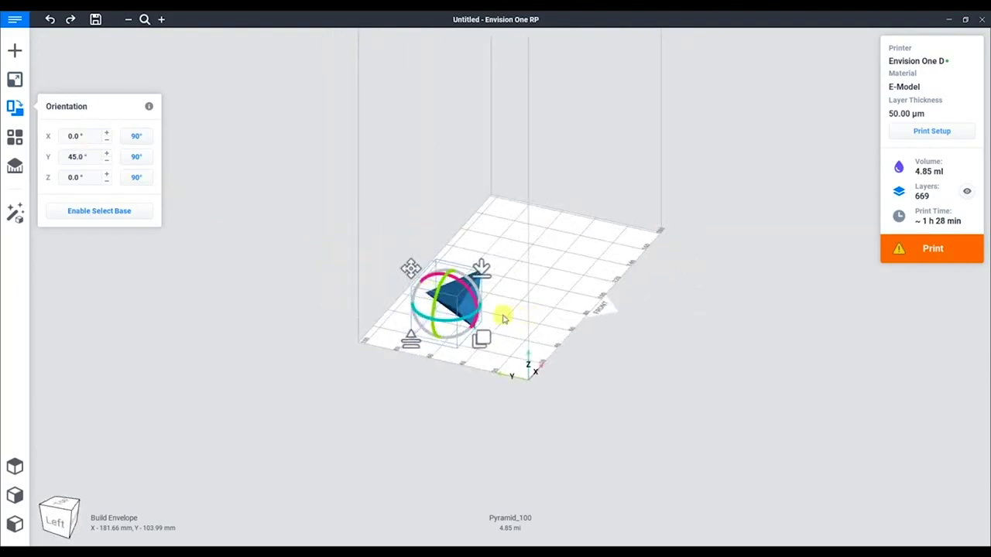
mouse_move(504, 316)
mouse_down()
mouse_move(517, 328)
mouse_move(510, 298)
mouse_up()
scroll(510, 298, up, 5)
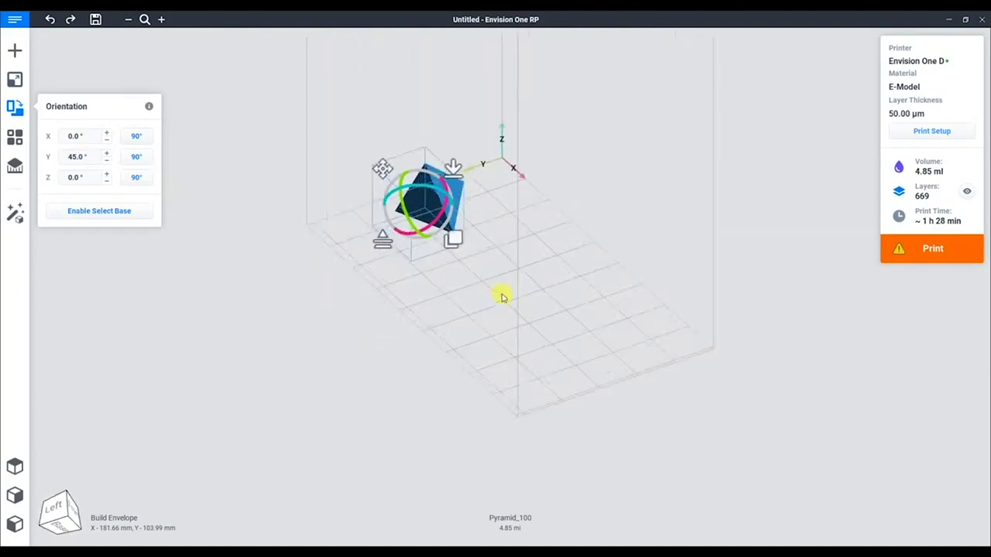
drag(402, 224, 500, 400)
scroll(499, 398, up, 3)
scroll(499, 398, up, 2)
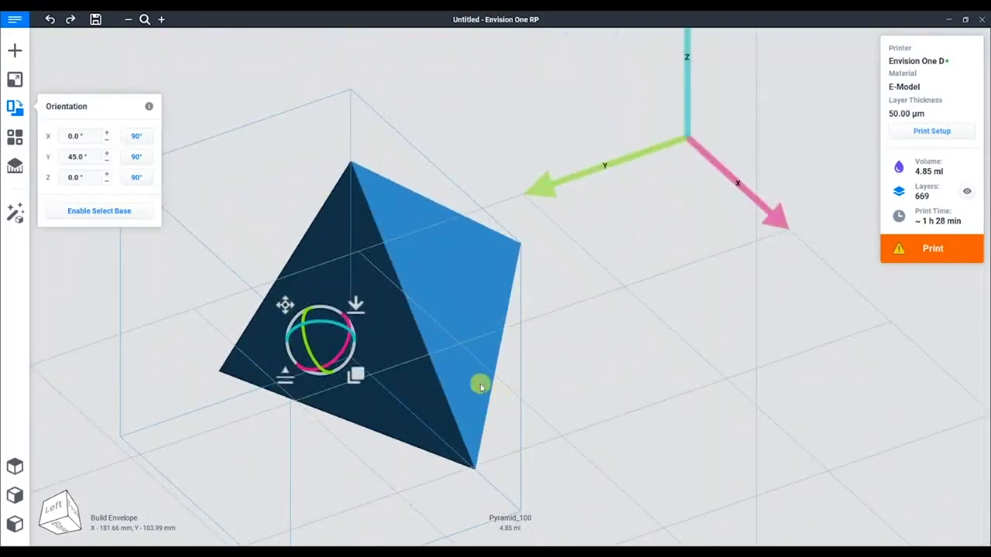
Enable base selection and try several pyramid faces as the base.
click(108, 211)
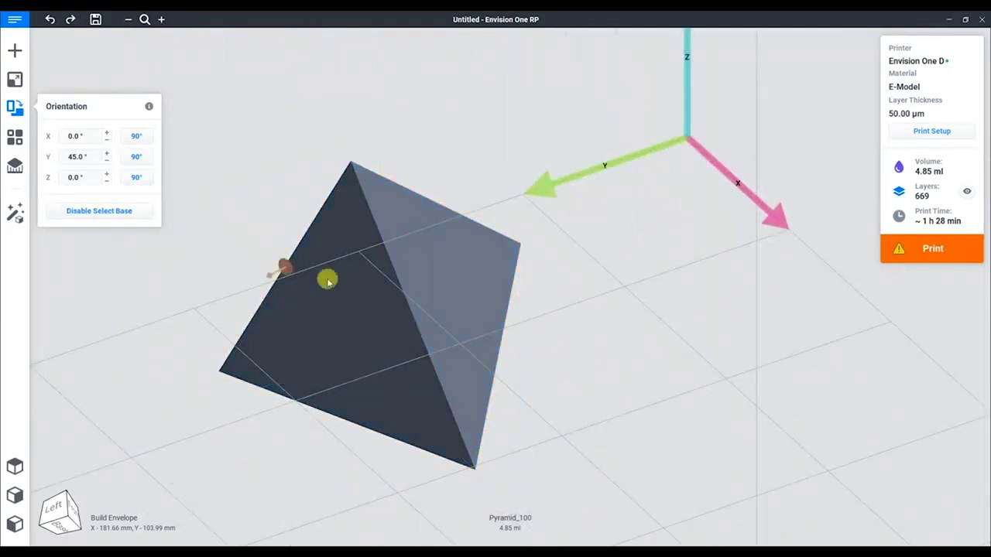
click(442, 298)
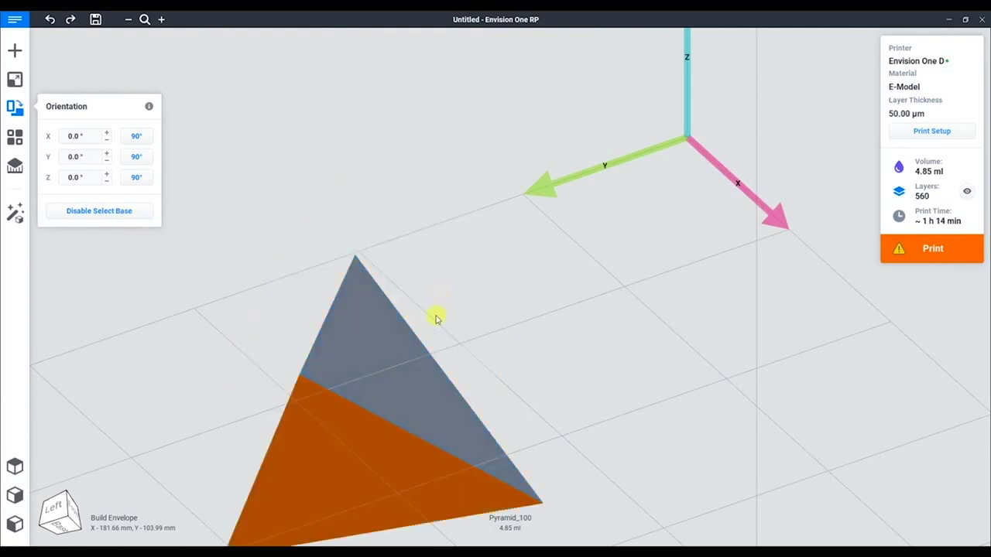
middle_drag(399, 352, 411, 211)
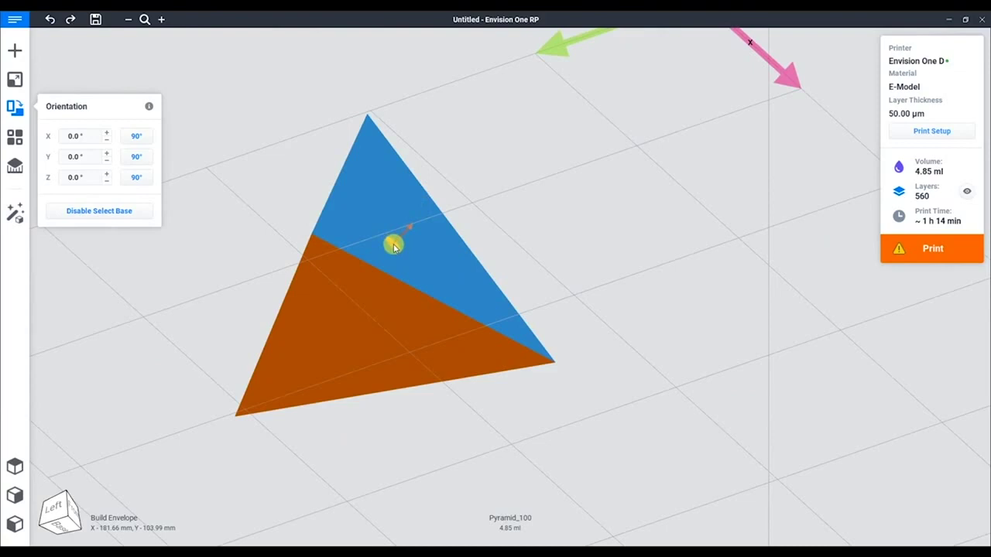
click(393, 241)
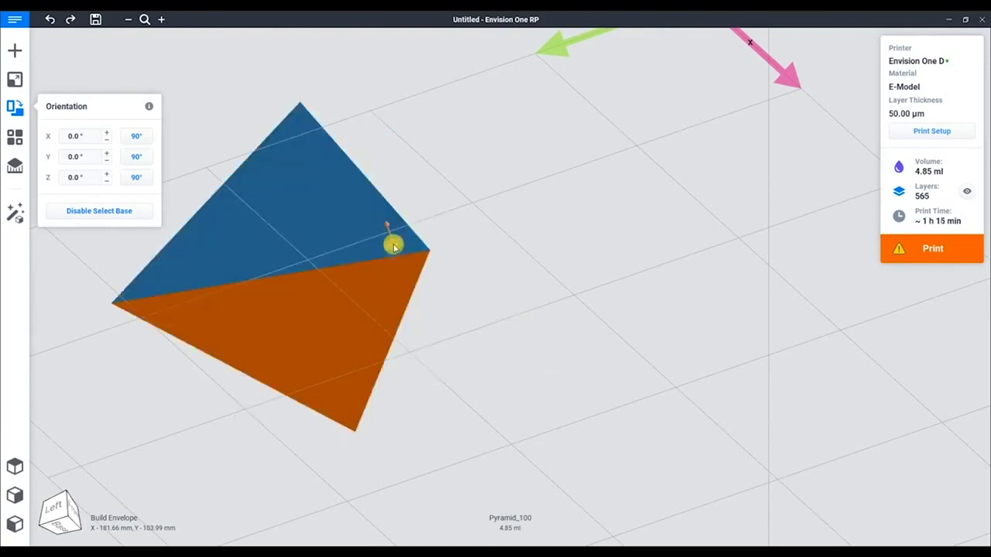
click(298, 225)
click(135, 219)
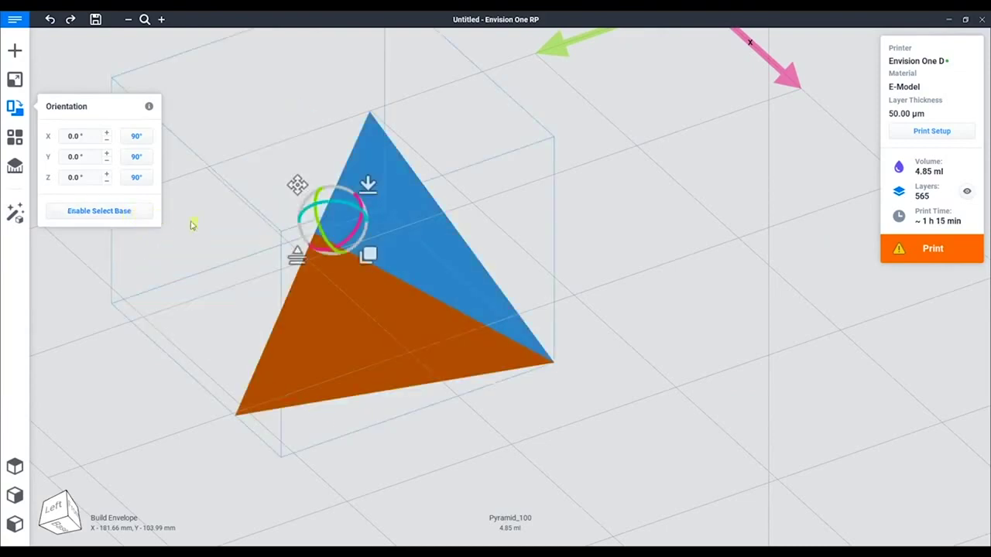
Lay the pyramid flat on its blue face, resetting orientation to 0° on all axes.
click(367, 186)
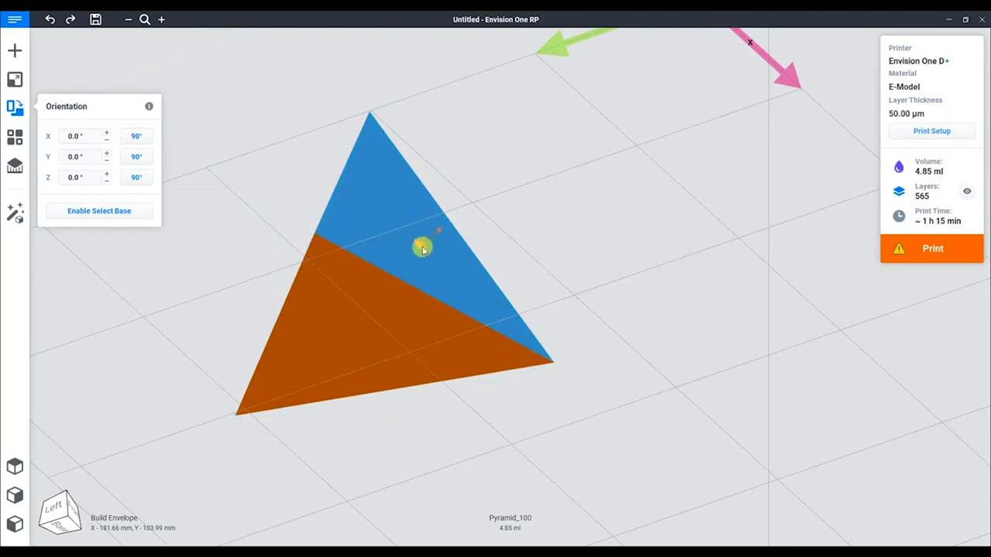
click(420, 245)
click(368, 186)
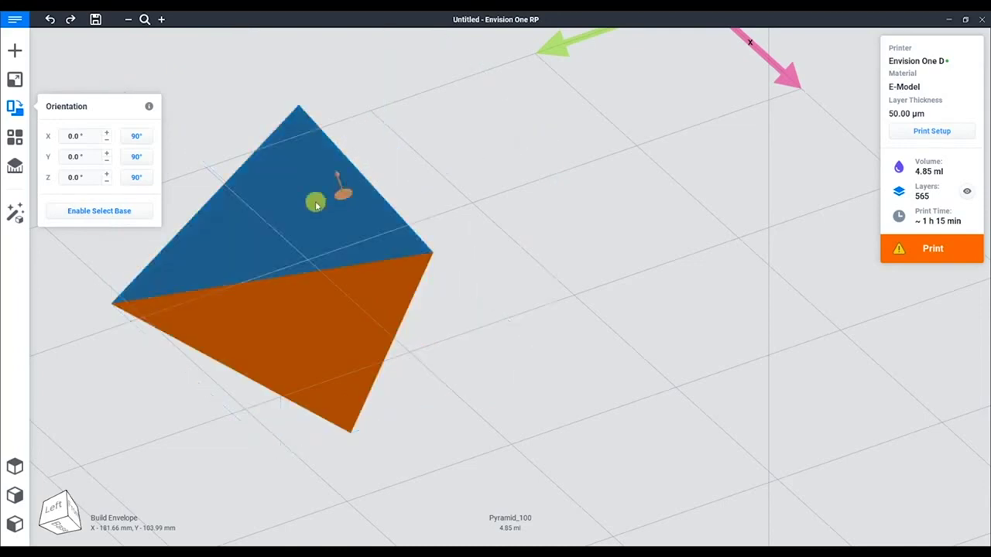
click(239, 225)
click(366, 185)
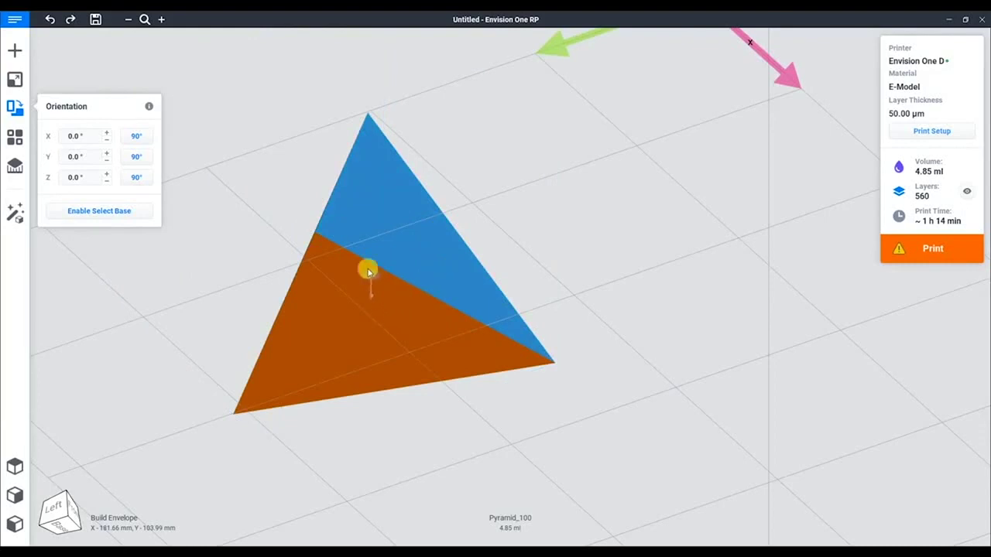
click(365, 231)
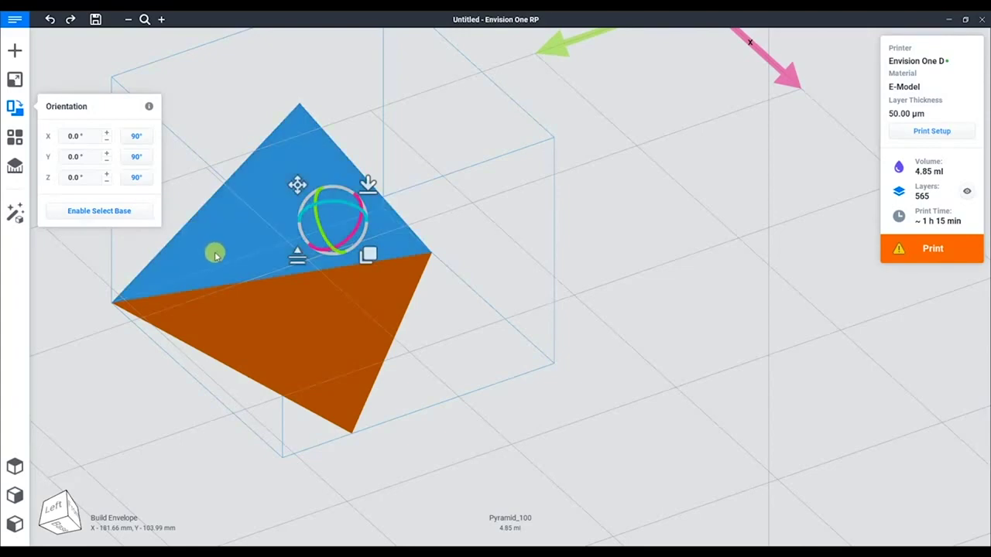
Place a duplicate pyramid to the right, doubling volume to 9.70 ml, and view from the front.
scroll(216, 255, down, 5)
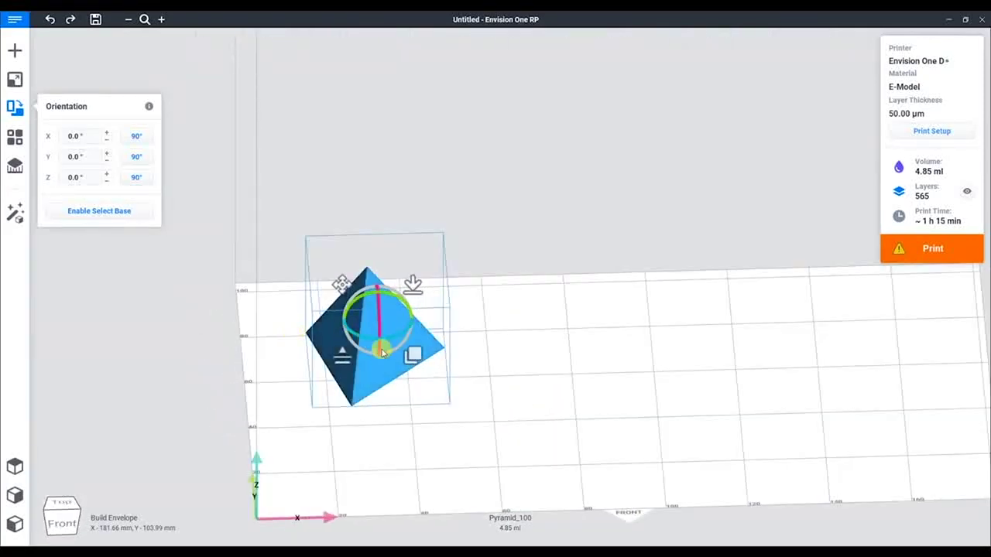
drag(410, 350, 537, 355)
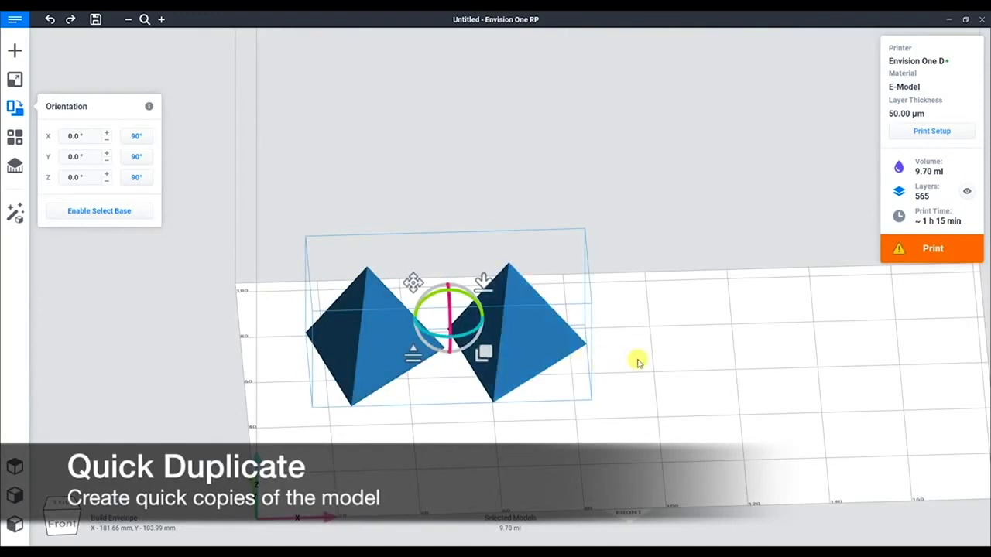
scroll(636, 361, up, 4)
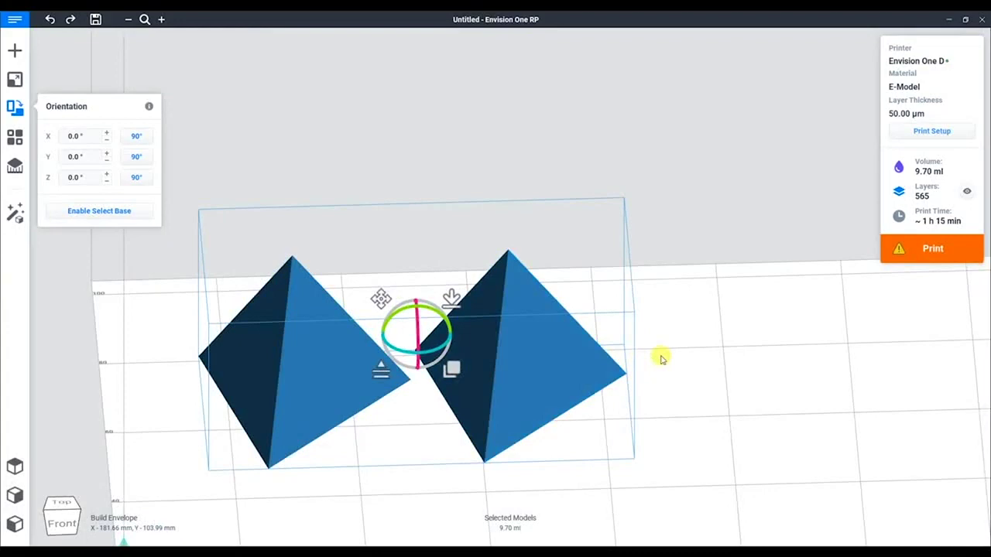
key(f)
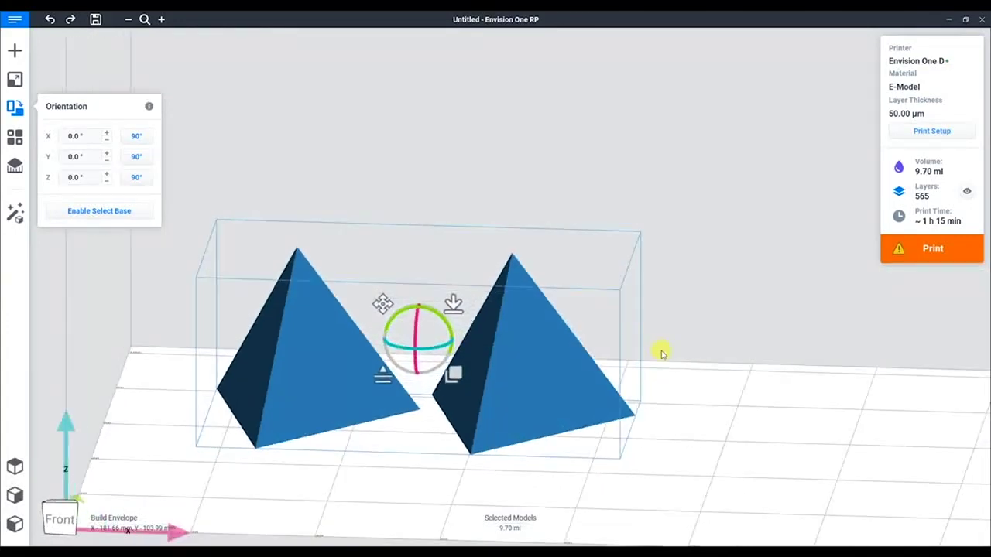
Trim the right pyramid to a 1.12 ml tip and place a copy of it.
click(664, 370)
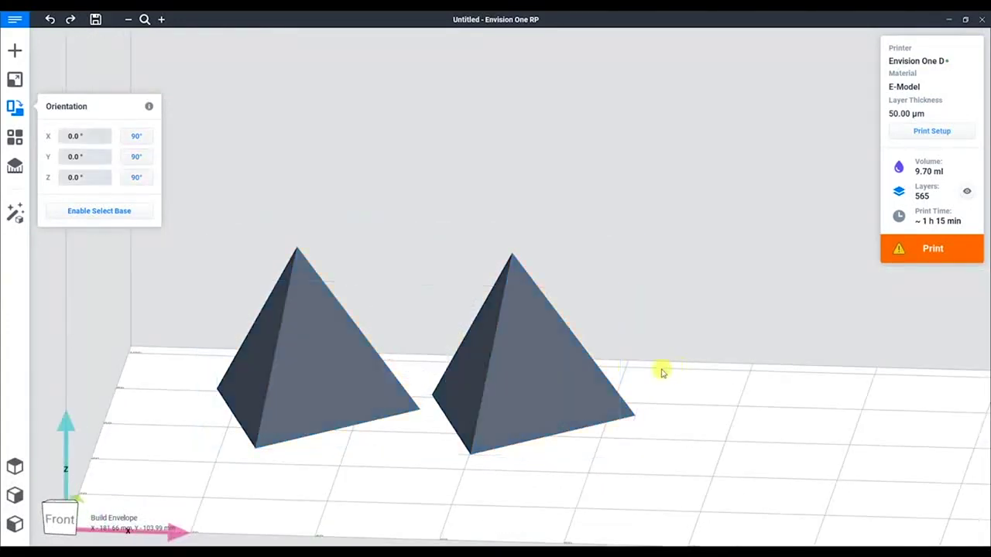
click(598, 376)
drag(491, 379, 491, 370)
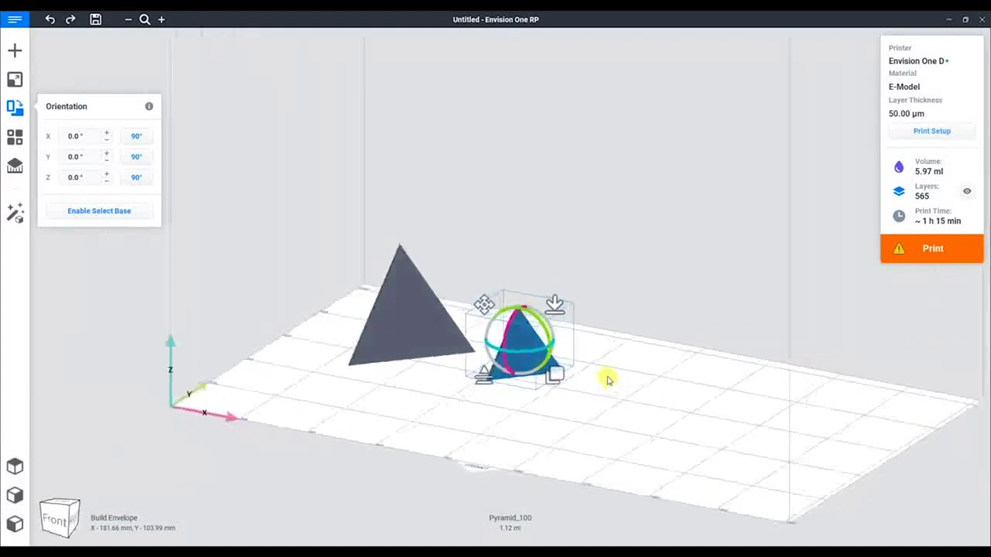
click(552, 380)
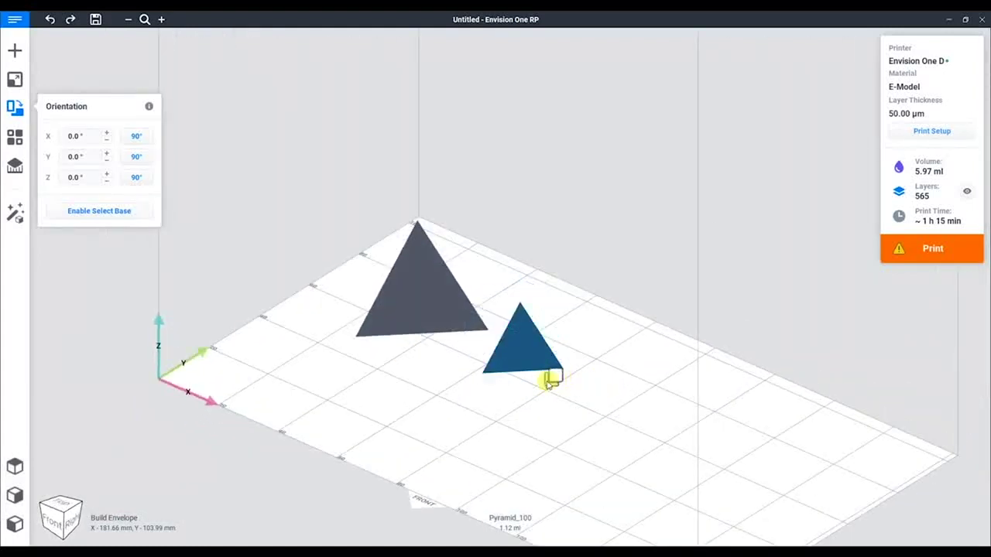
click(480, 412)
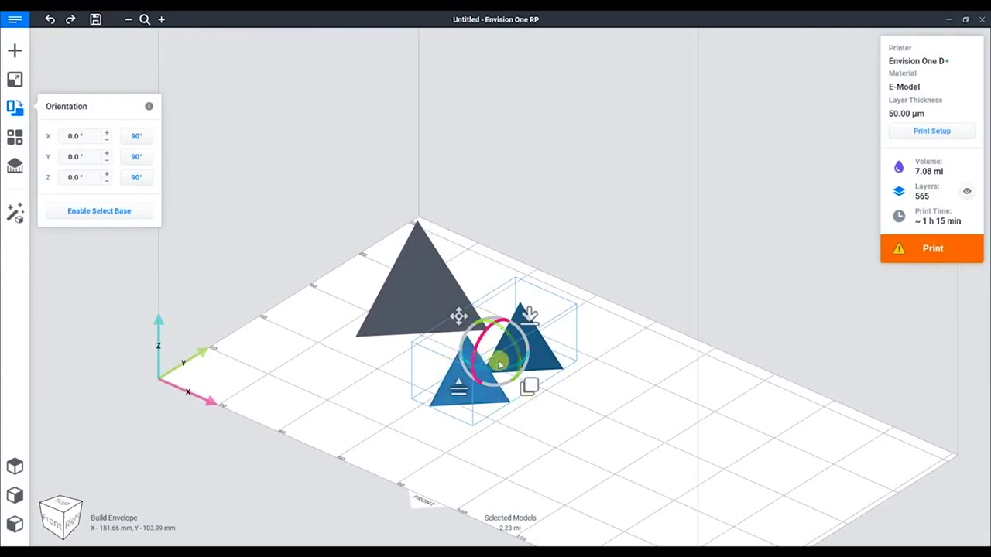
Deselect all, check Print Setup and cancel, then show the layer slicing preview.
click(850, 199)
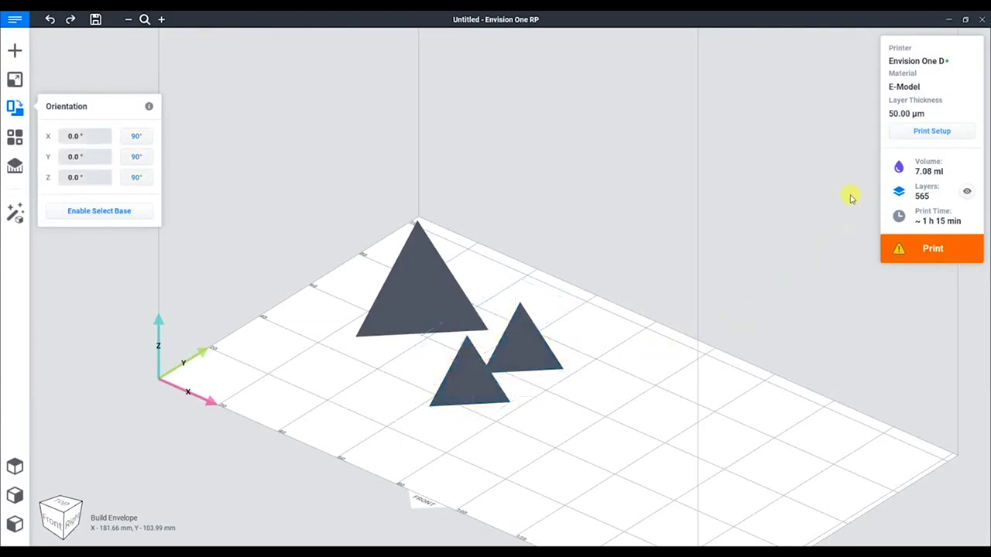
click(929, 132)
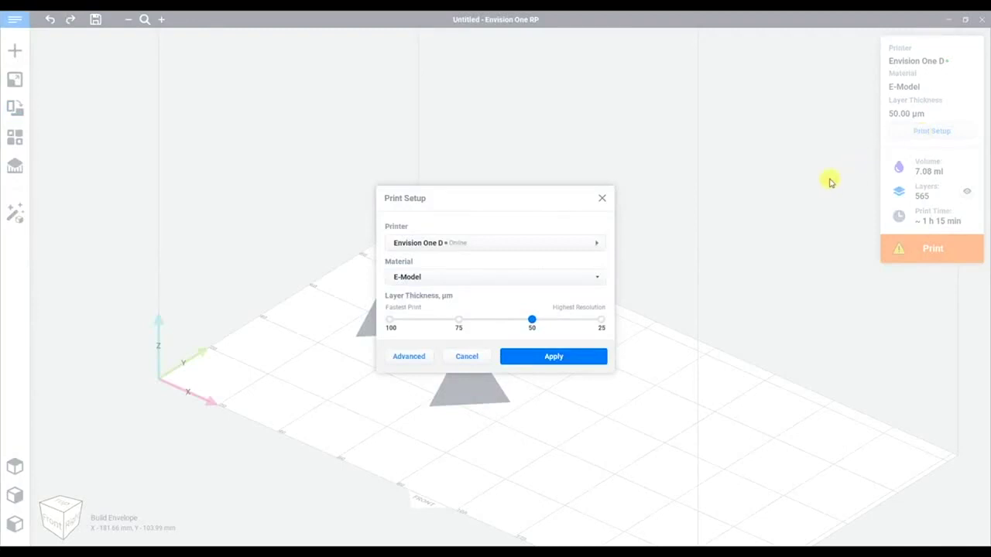
click(468, 357)
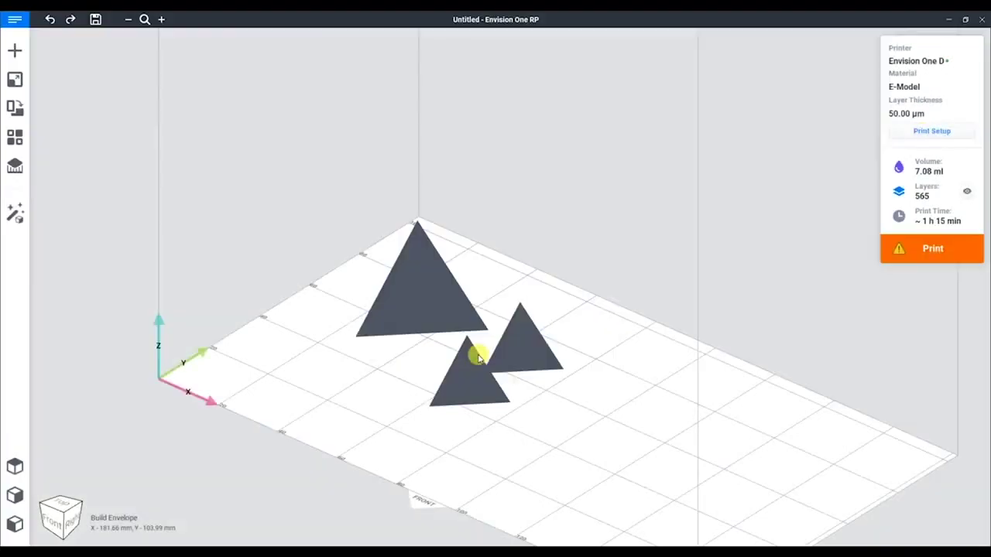
click(967, 191)
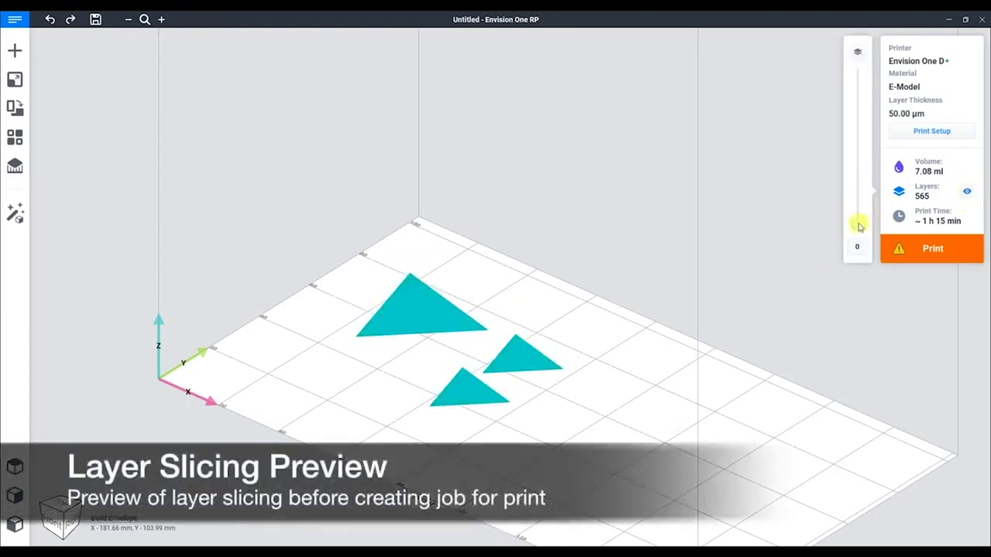
Scrub the slicing preview up to the top layer 565, then close the preview.
drag(857, 216, 854, 165)
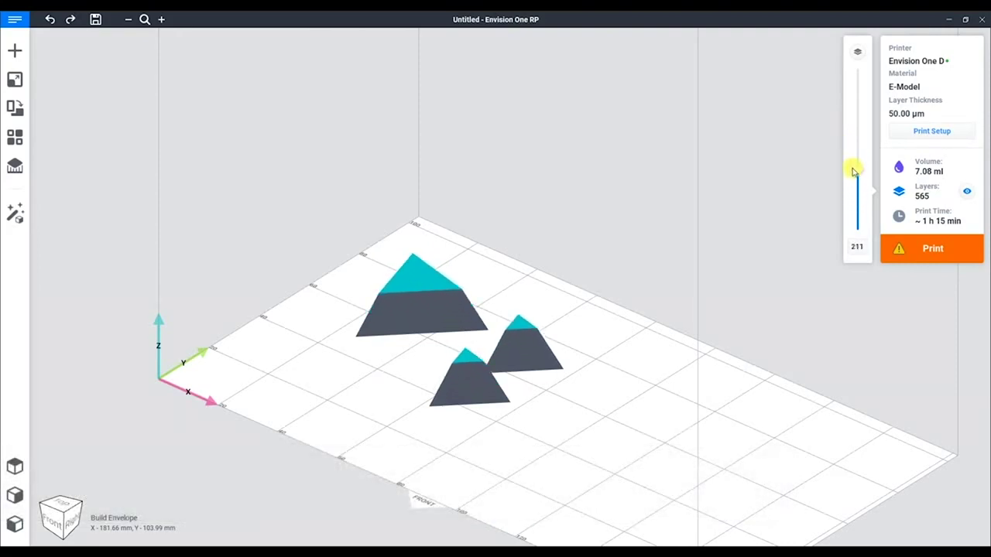
click(856, 55)
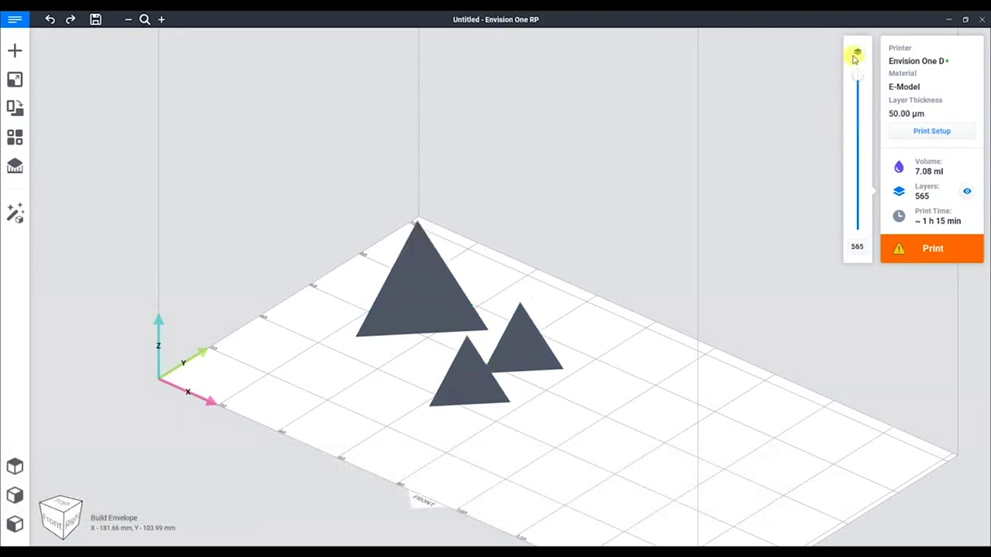
click(966, 195)
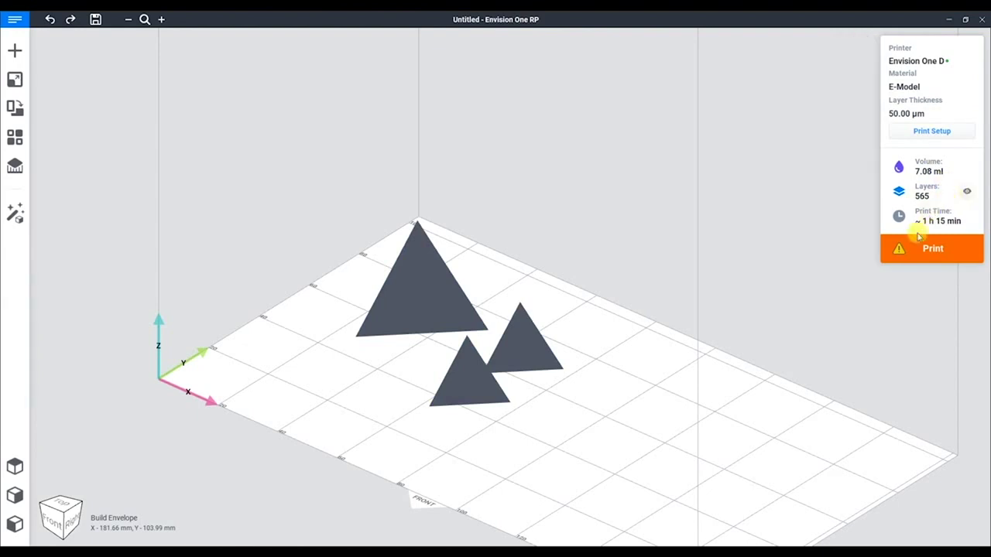
Fix all printability issues so supports are added under all three pyramids (12.32 ml, 725 layers).
mouse_move(899, 249)
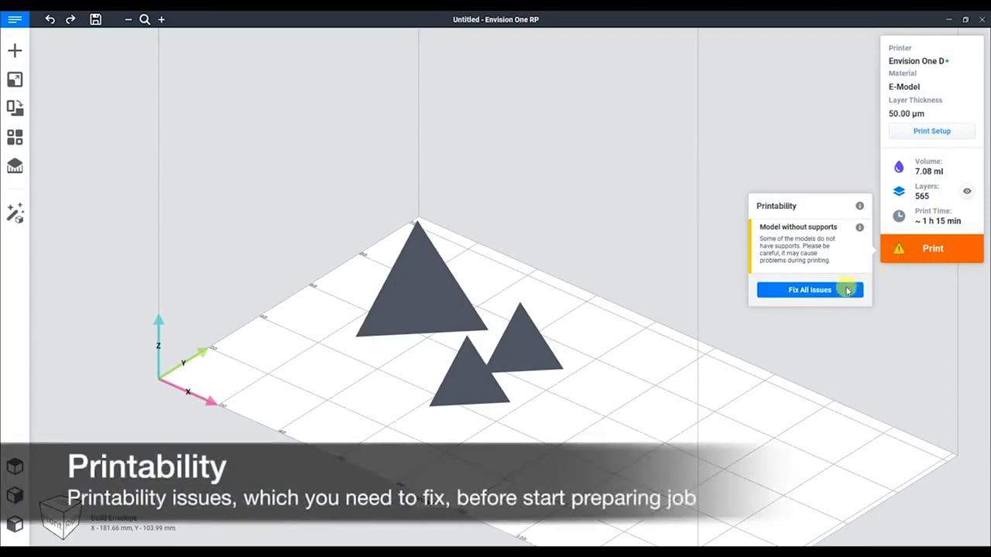
click(847, 290)
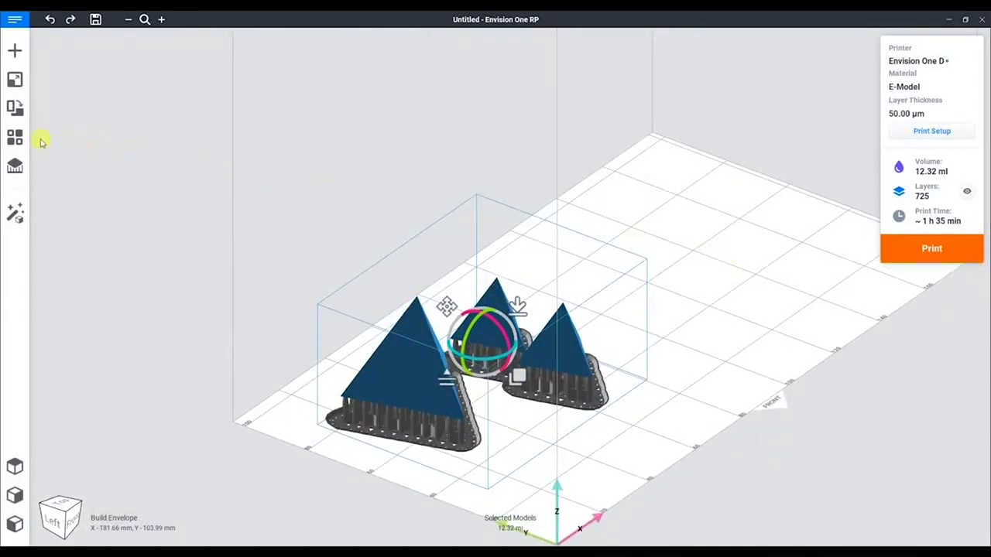
Auto-place all three supported pyramids into a compact cluster with 2.50 mm spacing.
click(14, 137)
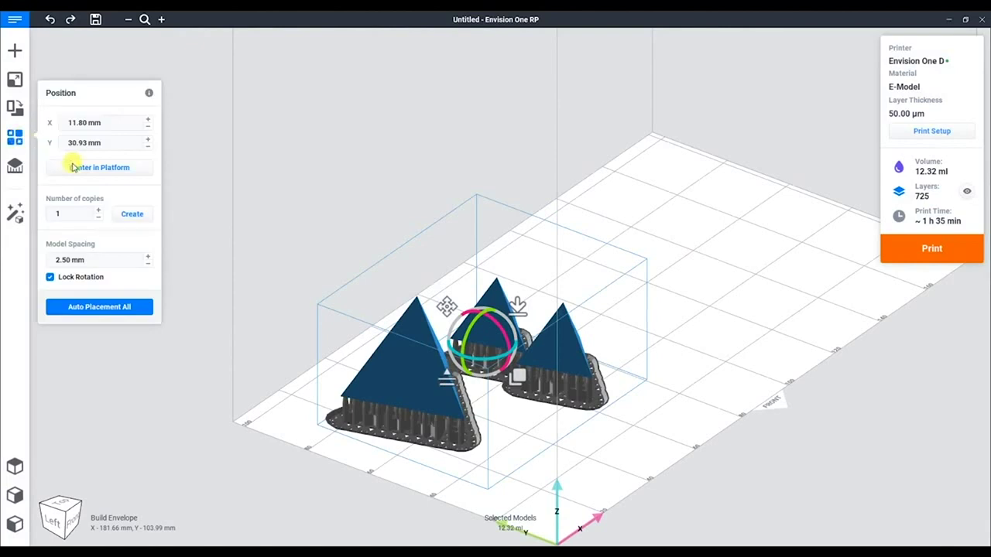
click(98, 307)
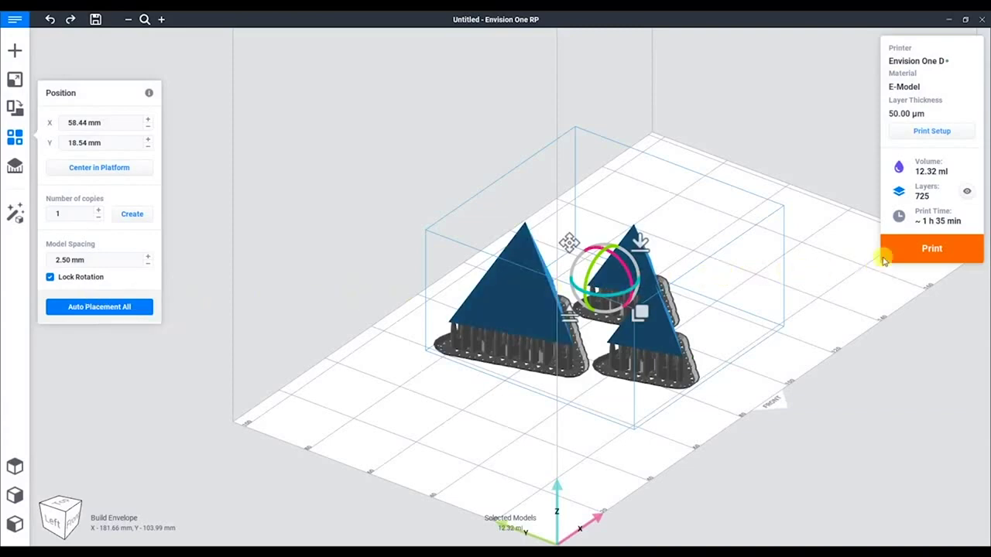
Start a print job for the Envision One D and rename it to Job-4.
click(926, 250)
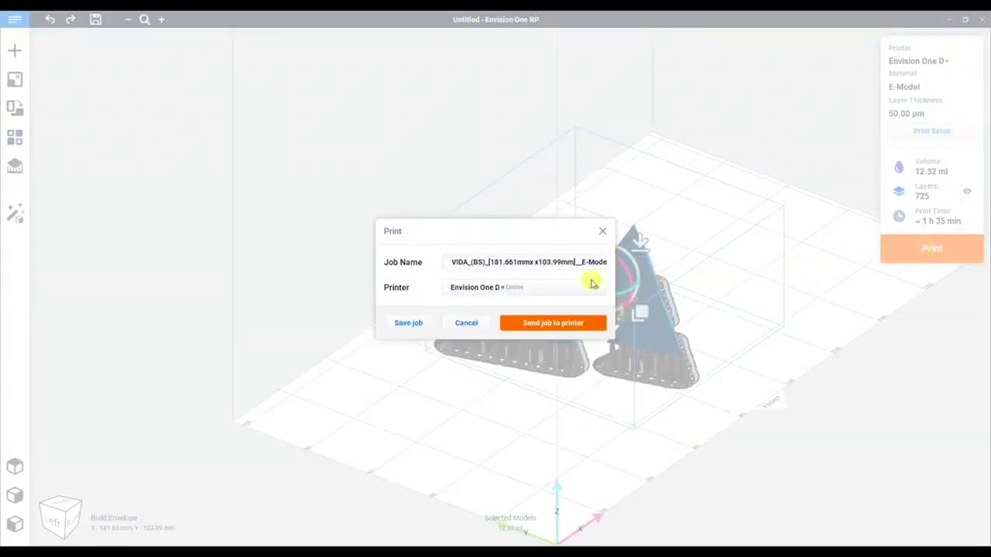
double_click(542, 262)
triple_click(544, 259)
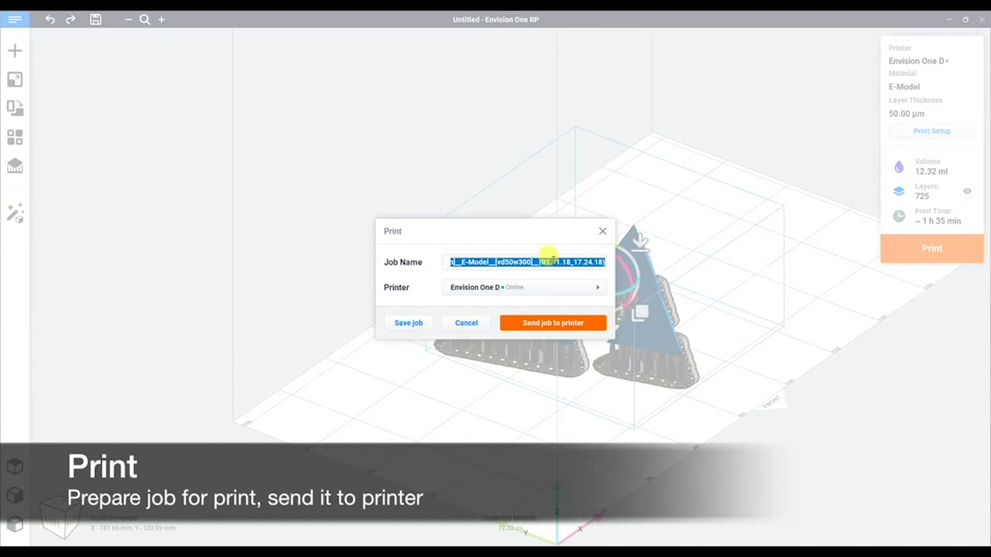
text(Job)
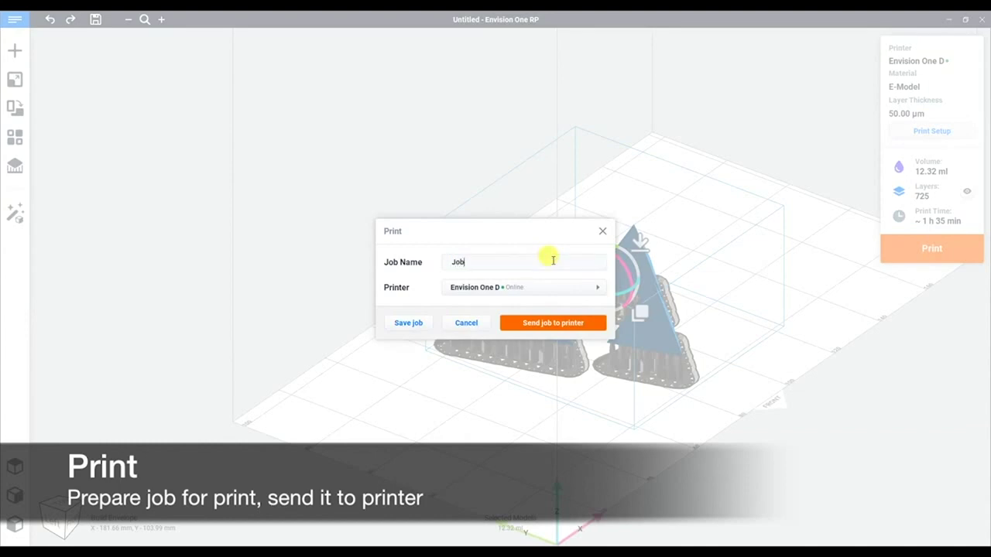
text(-4)
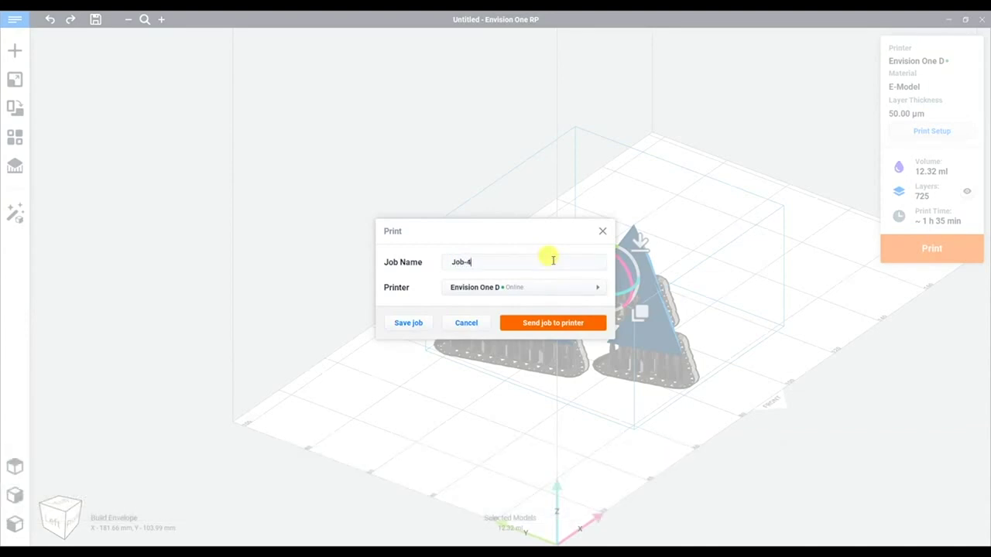